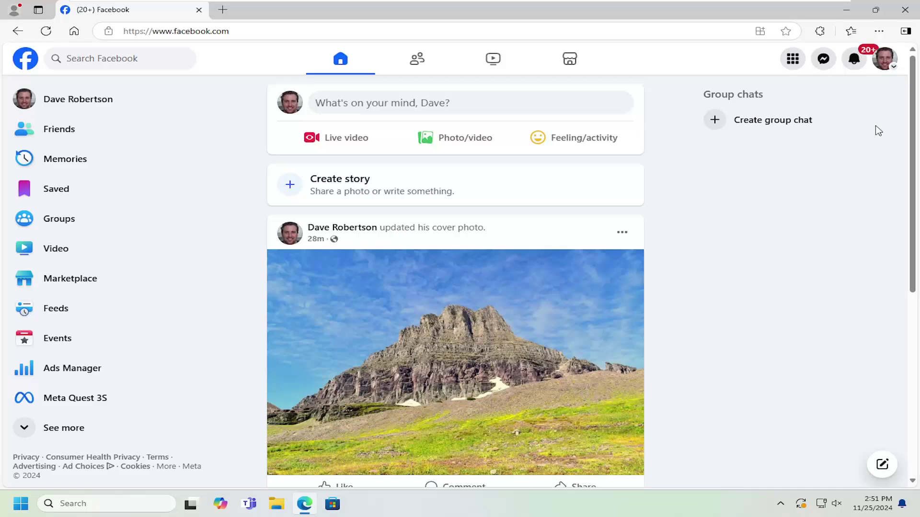
# Step: Go to Facebook Settings through the profile avatar's Settings & privacy menu
pyautogui.click(890, 64)
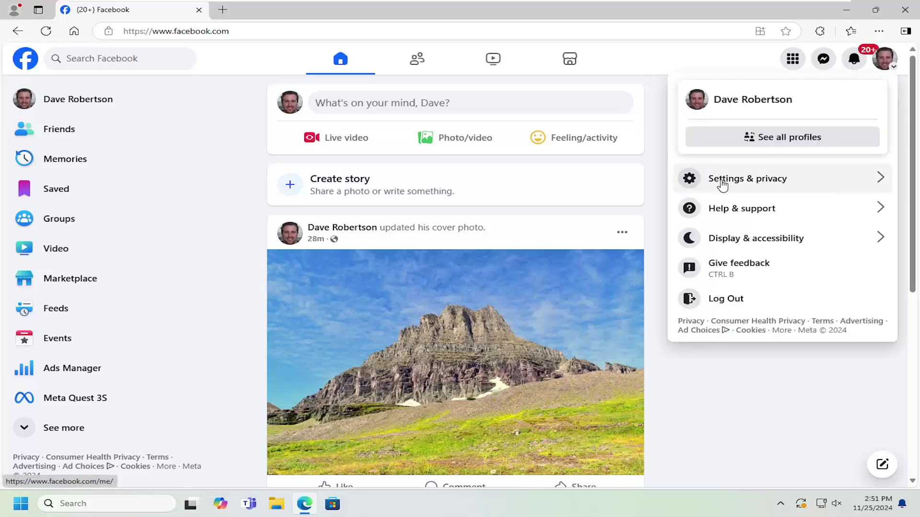
pyautogui.click(778, 180)
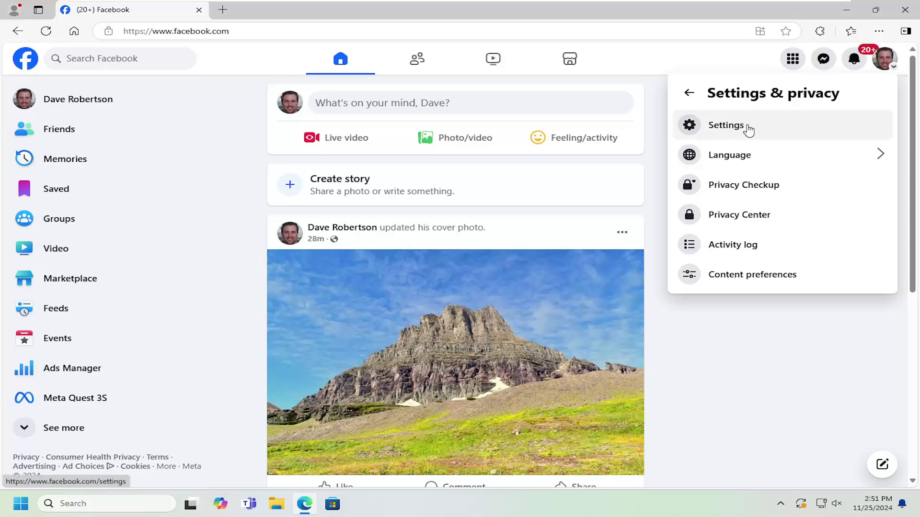
pyautogui.click(726, 127)
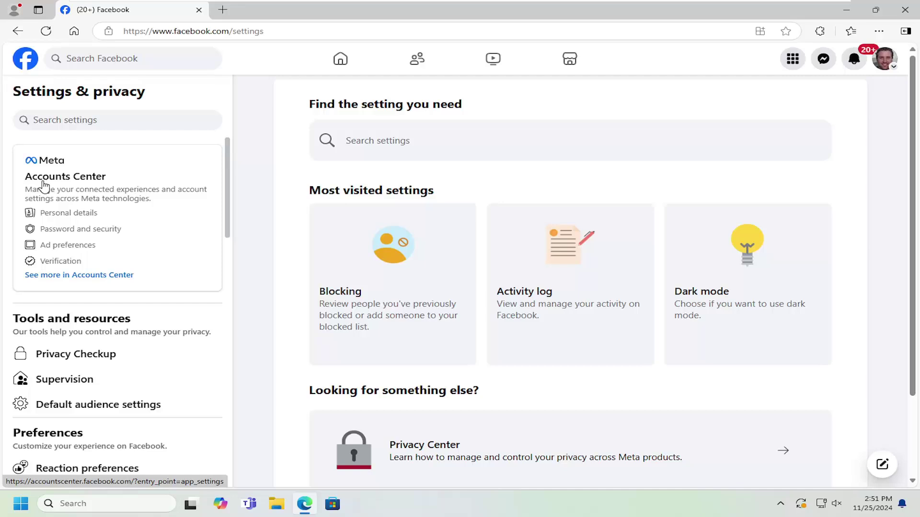
# Step: Open Download your information under Accounts Center's Your information and permissions
pyautogui.click(84, 232)
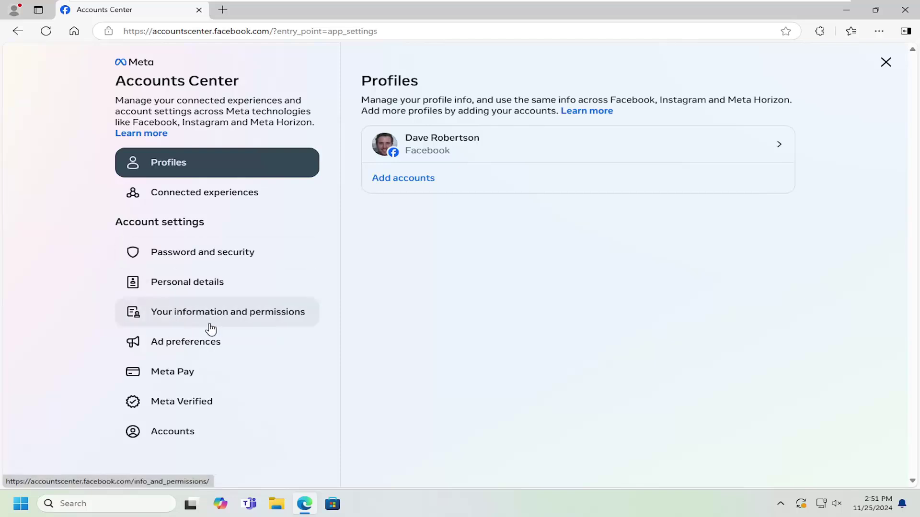
pyautogui.click(253, 316)
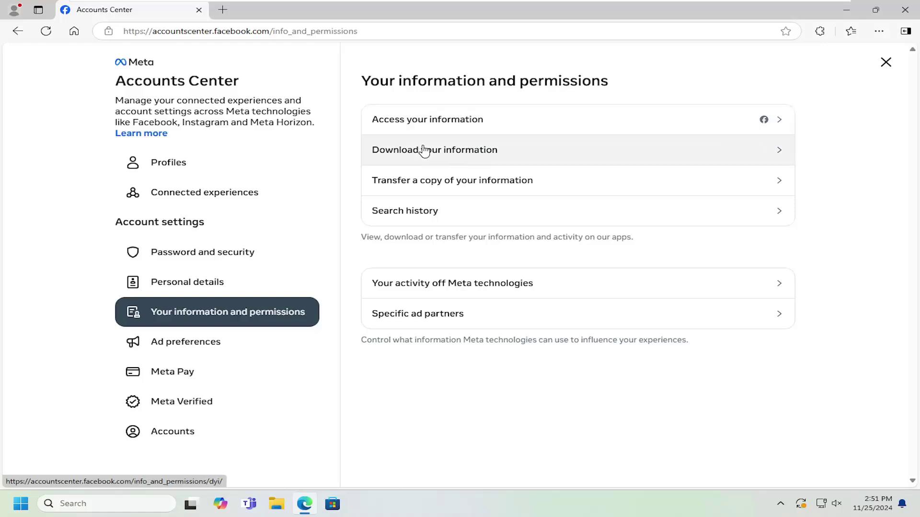
pyautogui.click(455, 155)
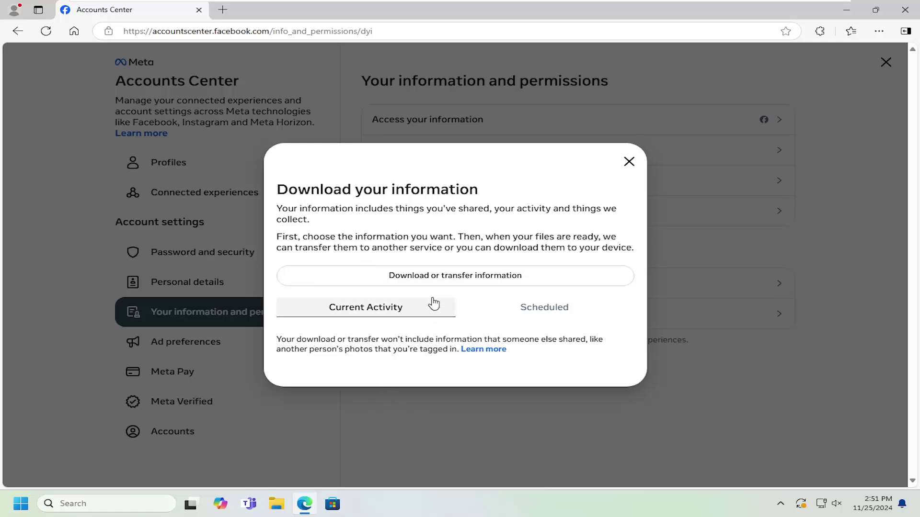
# Step: Choose to download all available information to this device
pyautogui.click(480, 279)
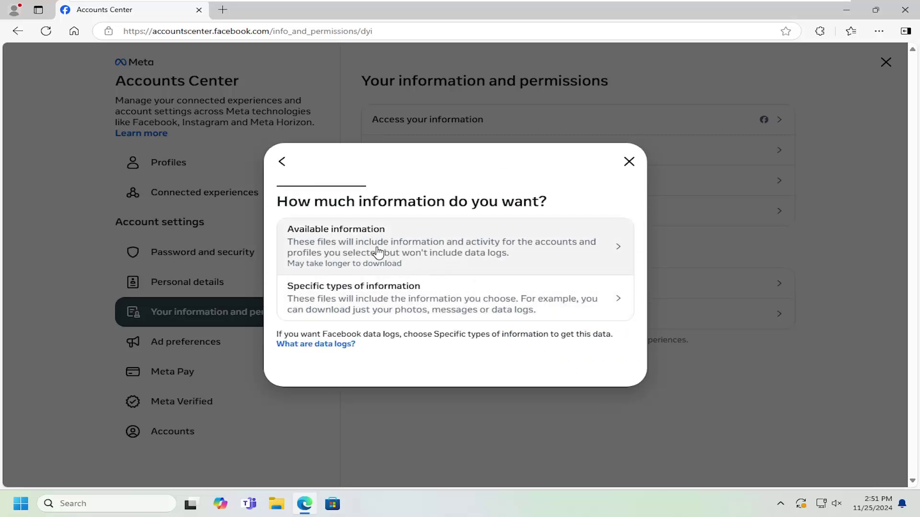
pyautogui.click(362, 251)
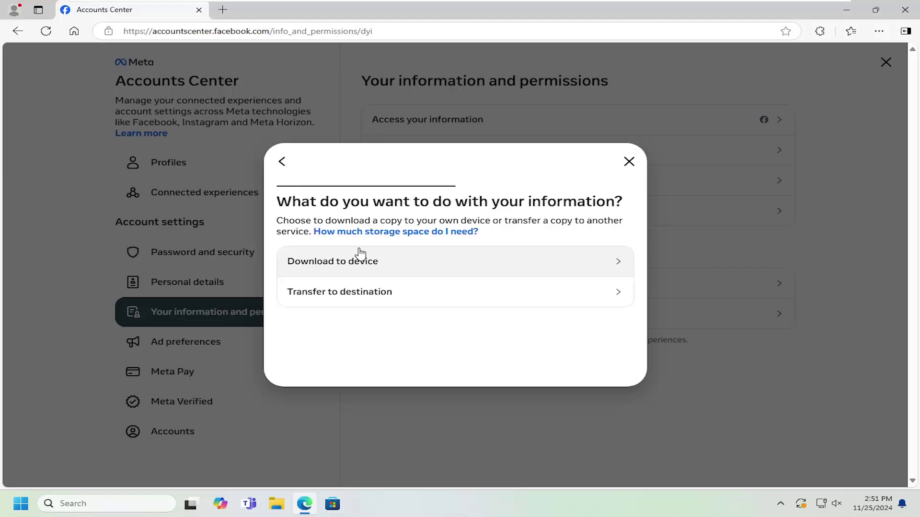
pyautogui.click(352, 262)
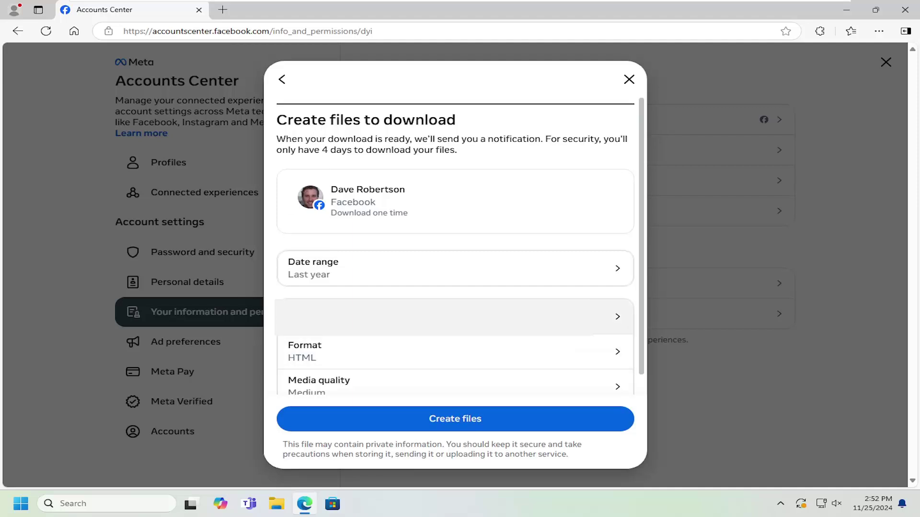
pyautogui.click(533, 317)
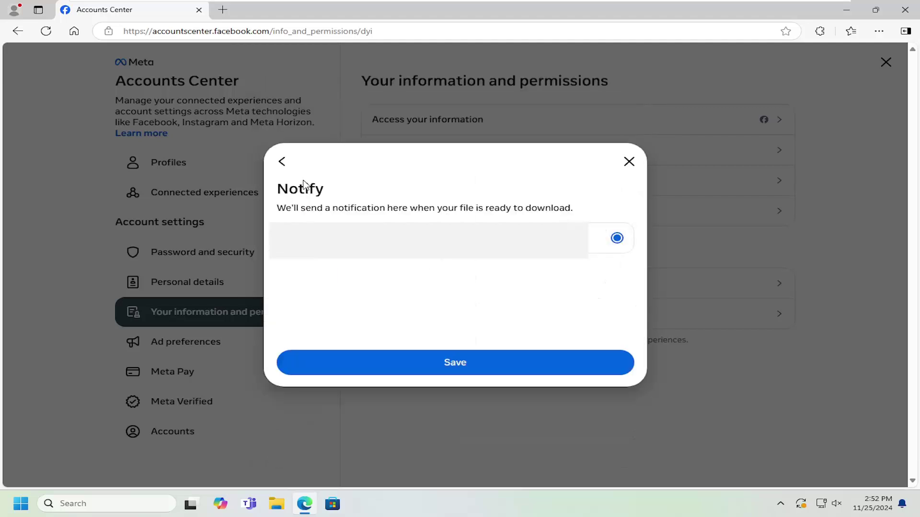
pyautogui.click(283, 163)
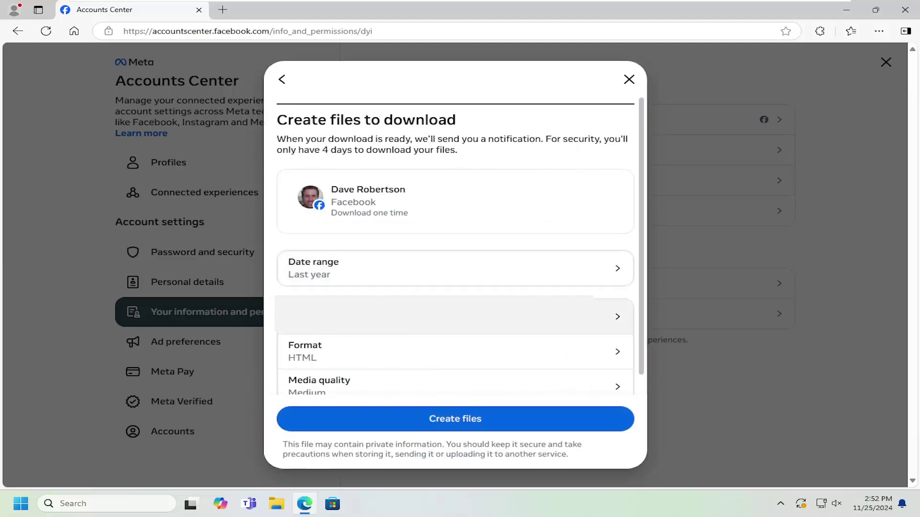
pyautogui.scroll(-1, 345, 280)
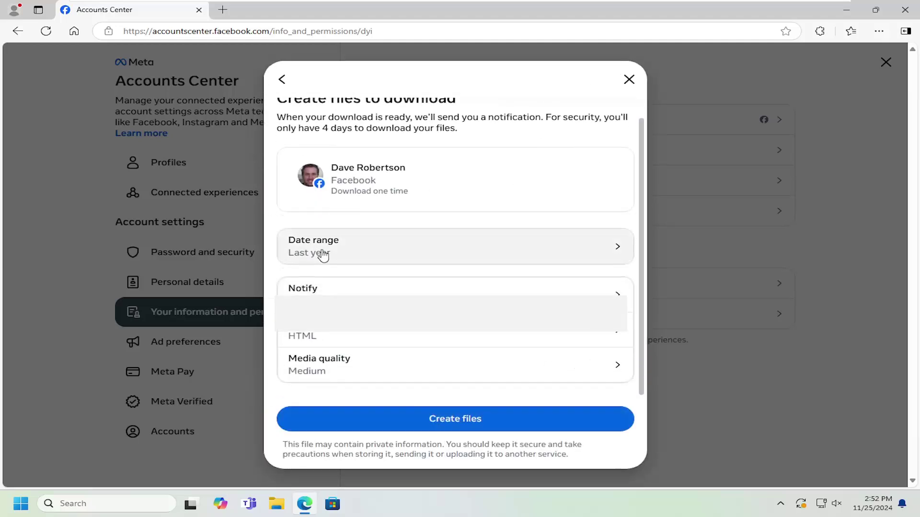
pyautogui.click(365, 251)
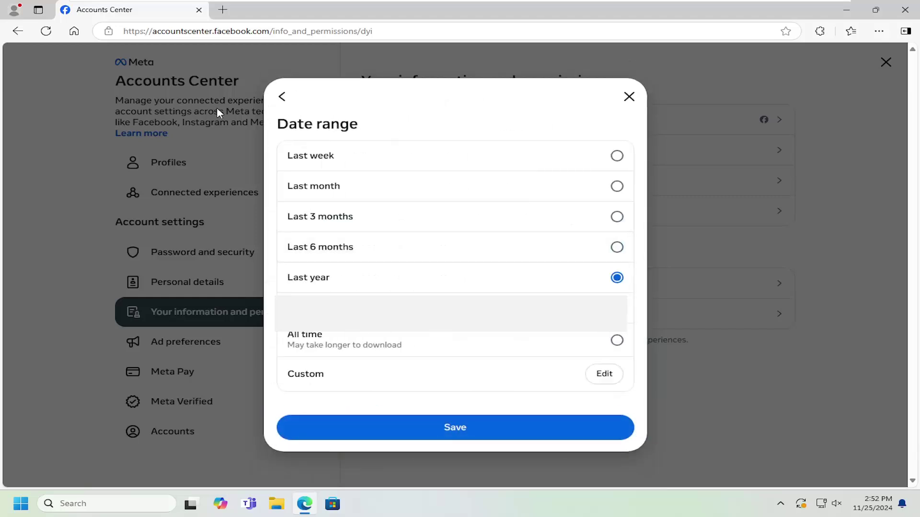
pyautogui.click(282, 96)
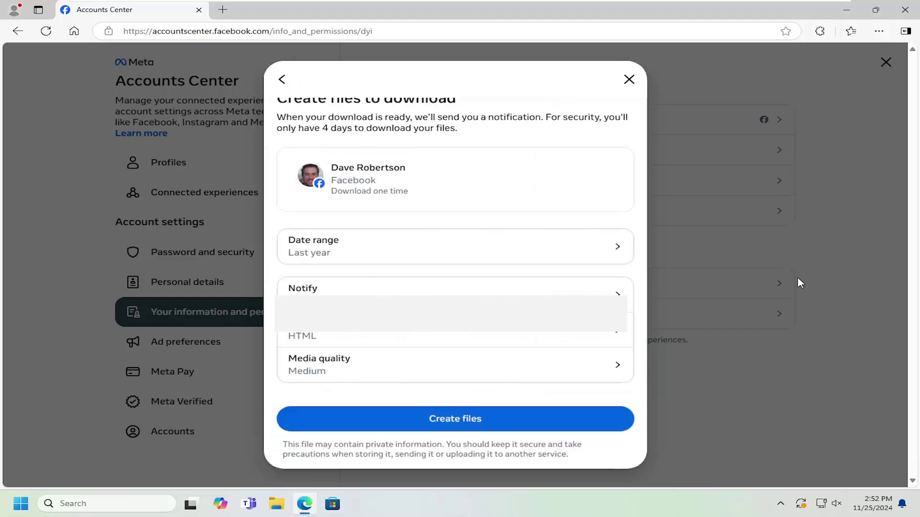